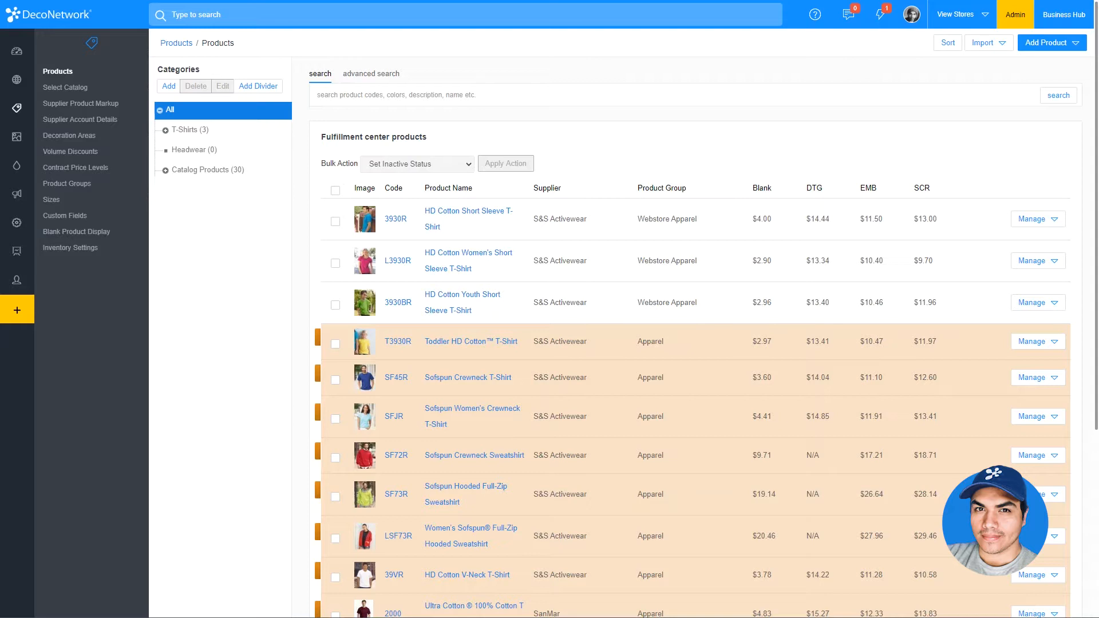
Step: Add a contract price level named Wholesale for products and save it, keeping bulk discounts allowed
left_click(115, 171)
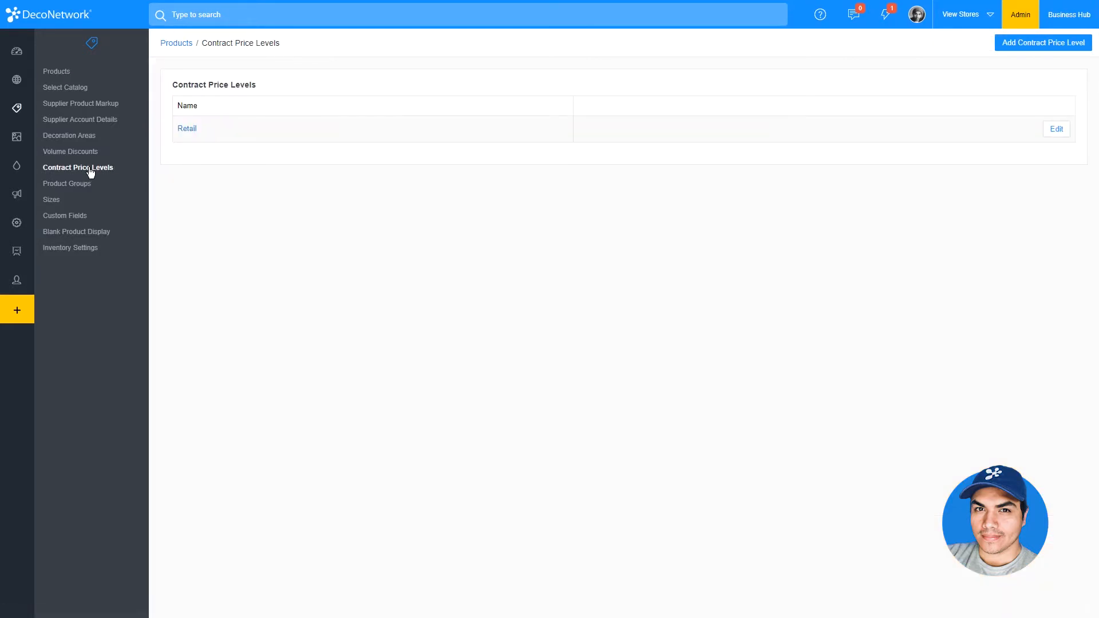
left_click(1025, 45)
left_click(630, 92)
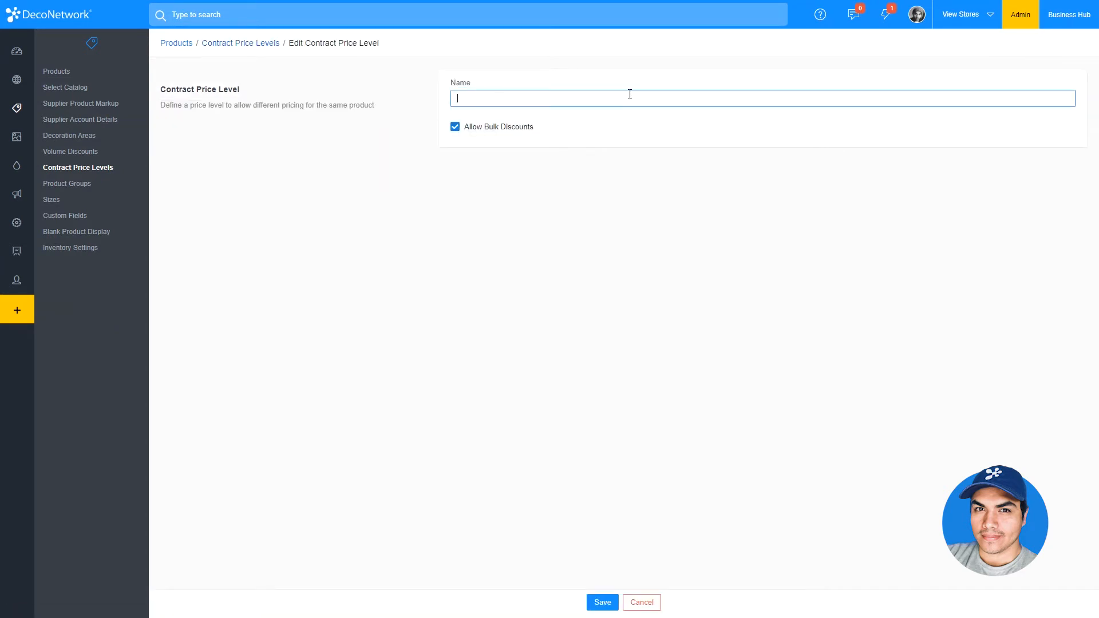
type("Wholesale")
left_click(602, 602)
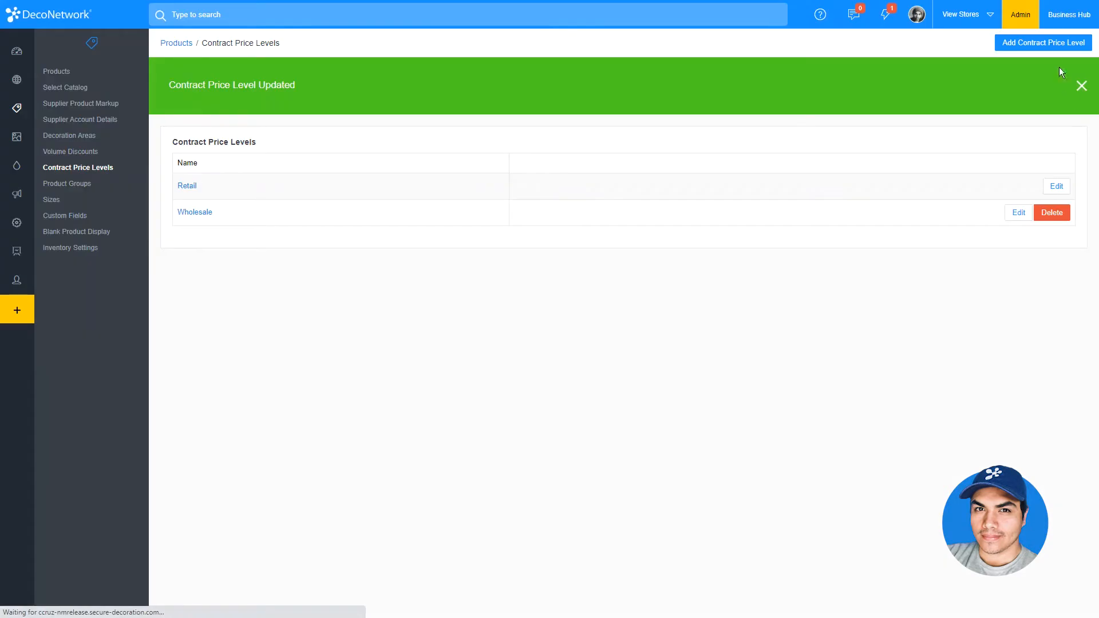
Step: Add another contract price level named Affiliates with bulk discounts allowed, and save it
left_click(1056, 46)
left_click(553, 91)
type("Af")
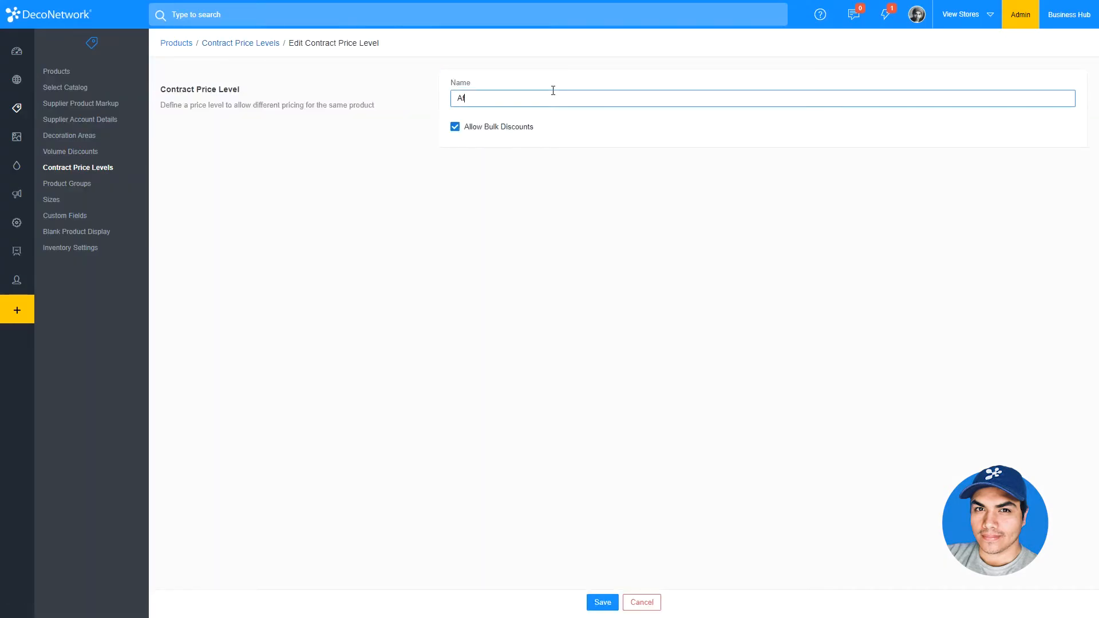
type("filiates")
left_click(607, 600)
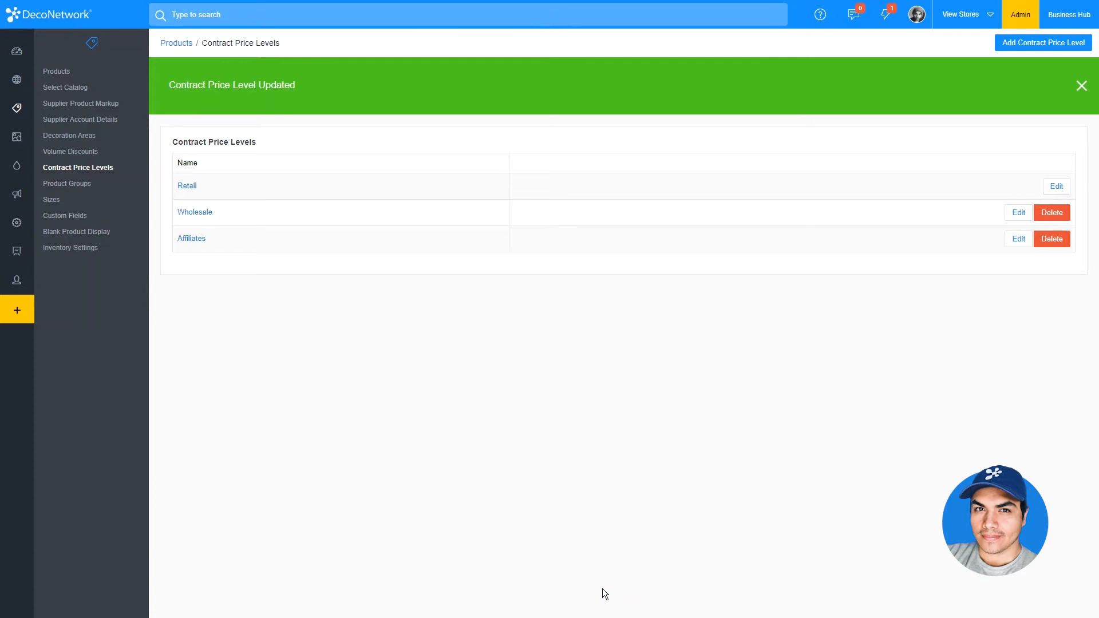
Step: Set the fixed supplier product markup for the Wholesale price level to 25%, check the Affiliates markup, and save the markup settings
left_click(116, 107)
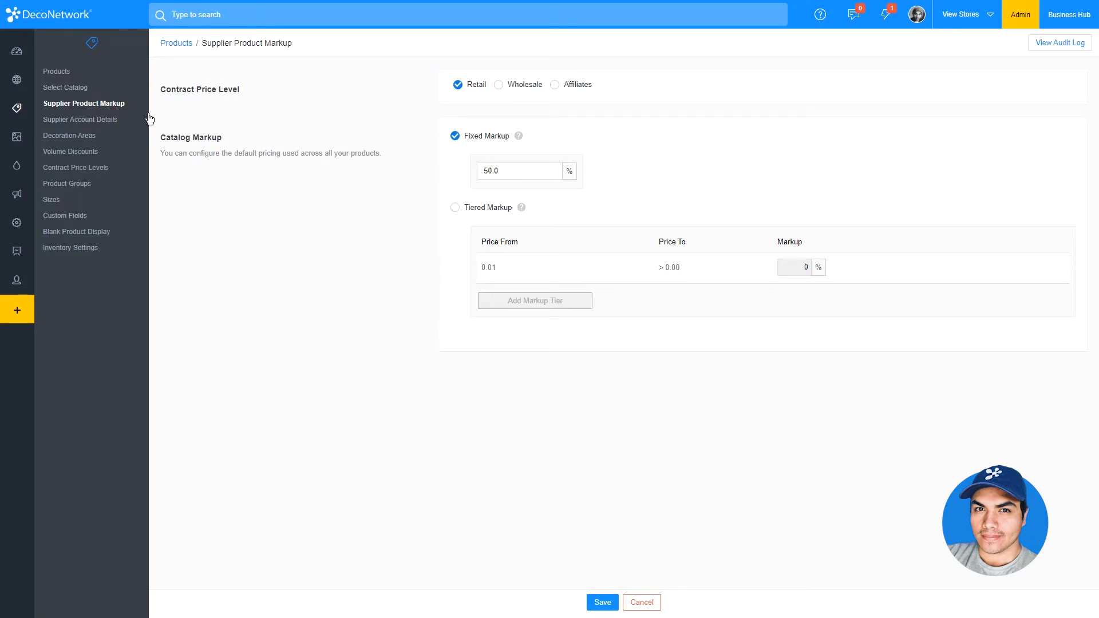
left_click(513, 93)
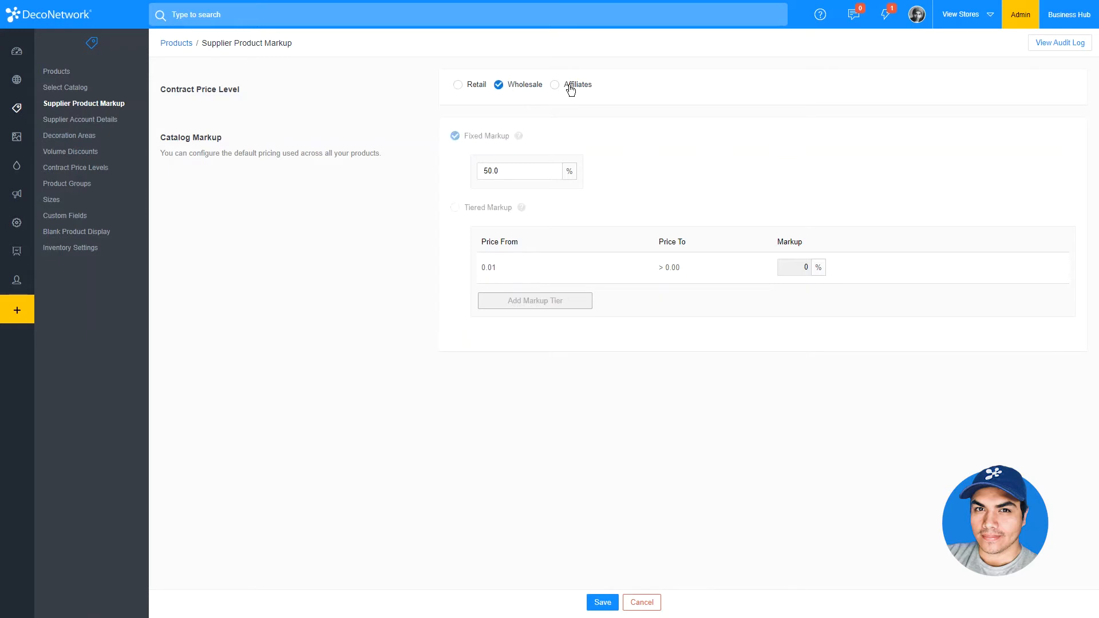
left_click(569, 85)
left_click(536, 85)
left_click_drag(522, 171, 469, 171)
type("25")
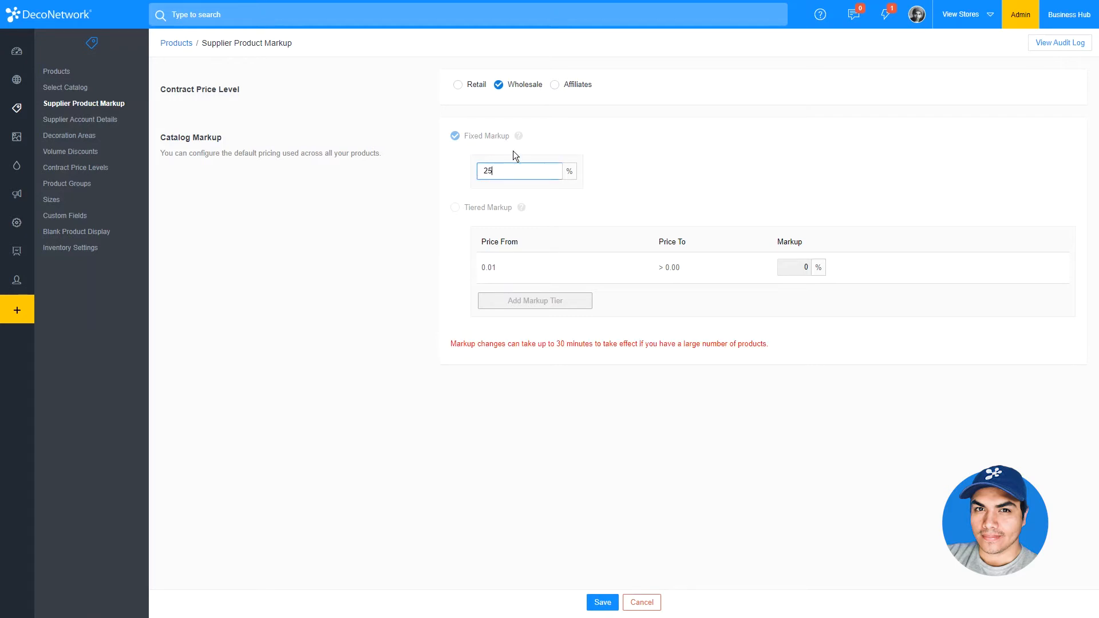
left_click(585, 85)
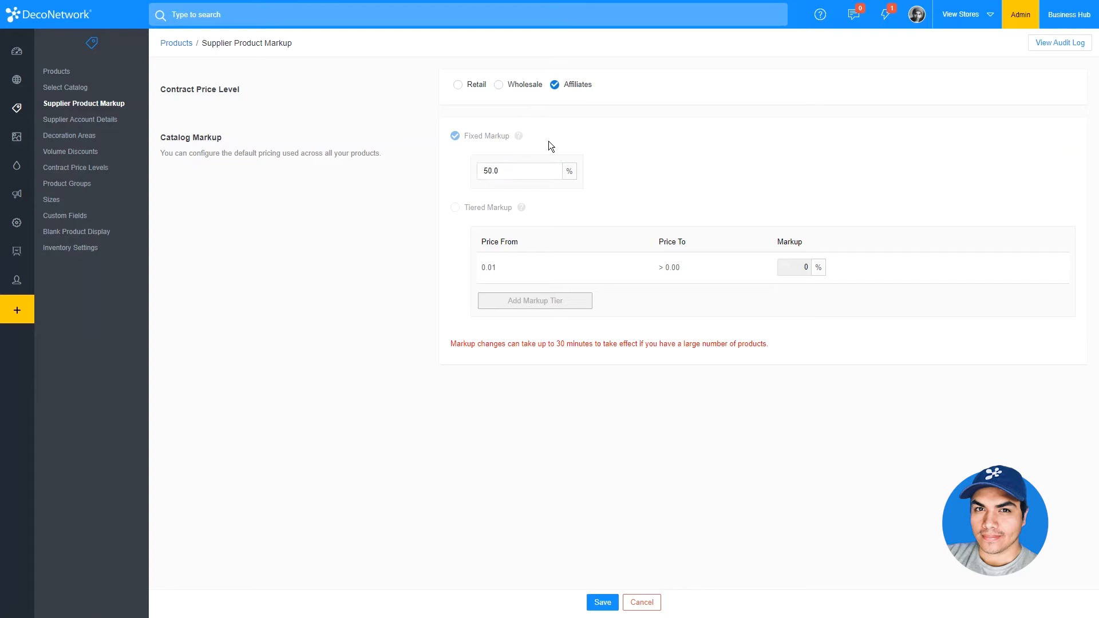
left_click(526, 174)
left_click(608, 604)
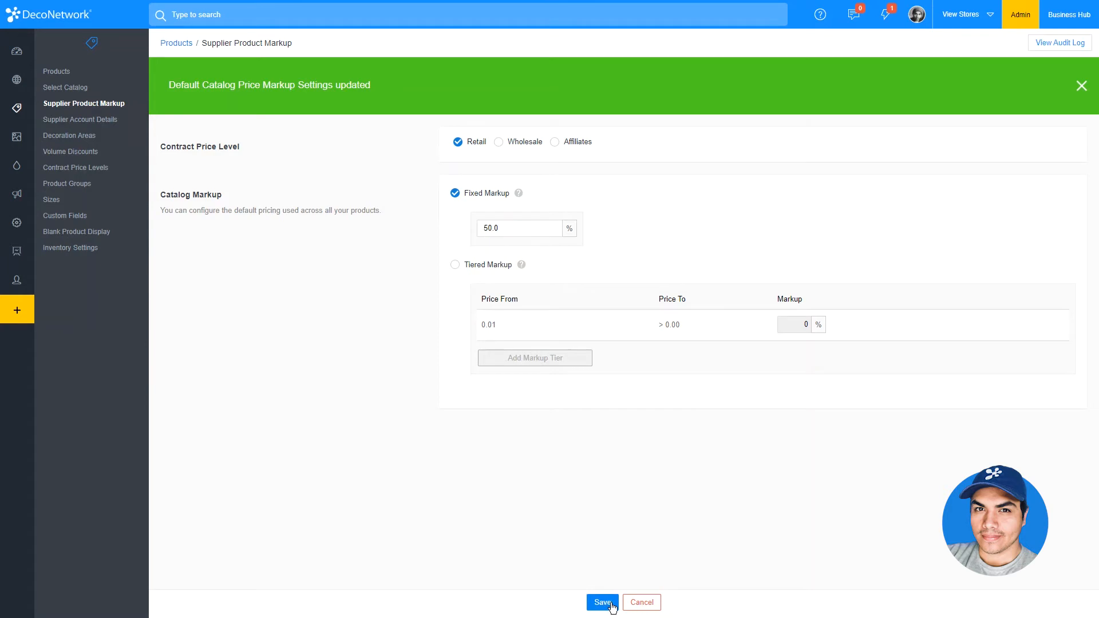
Step: Open the pricing of product L3930R, HD Cotton Women's Short Sleeve T-Shirt, and view its Wholesale and Affiliates price breakdowns
left_click(89, 191)
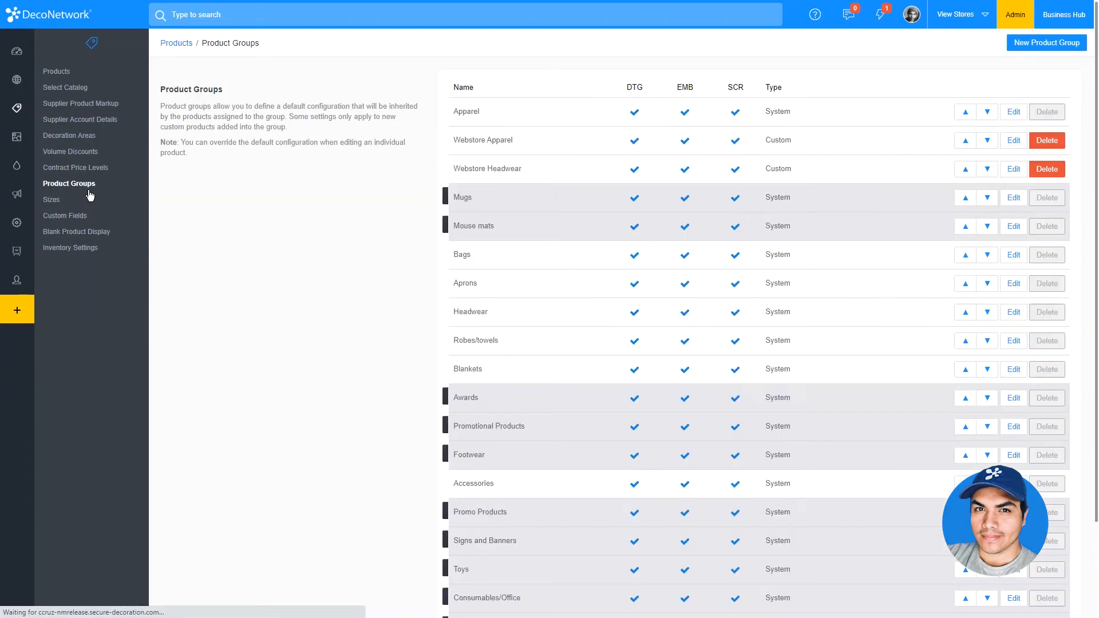
left_click(56, 73)
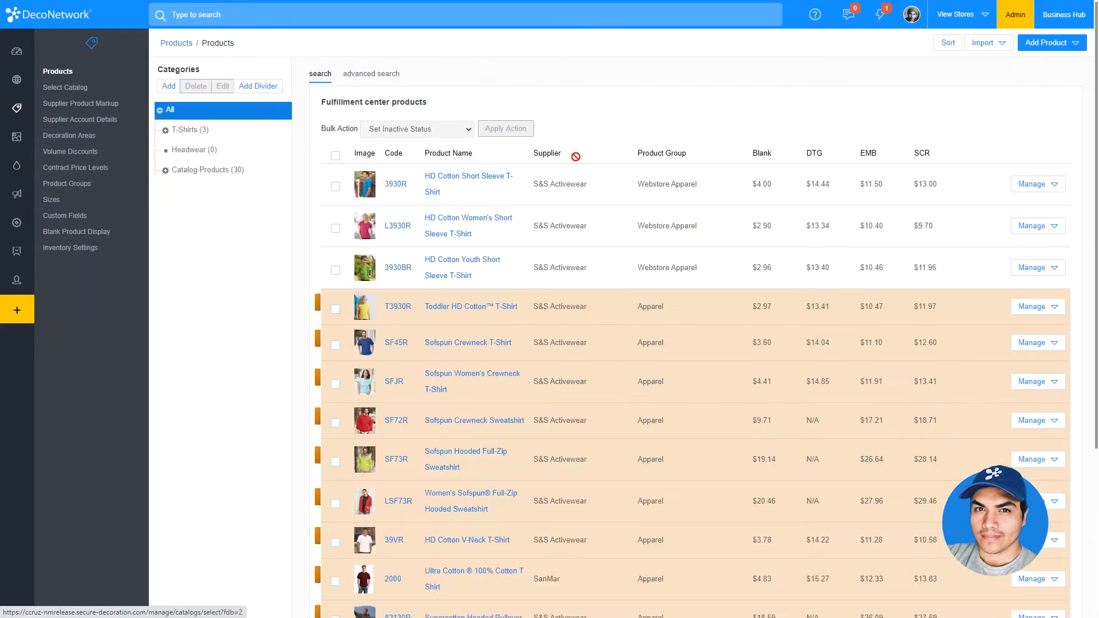
left_click(1043, 263)
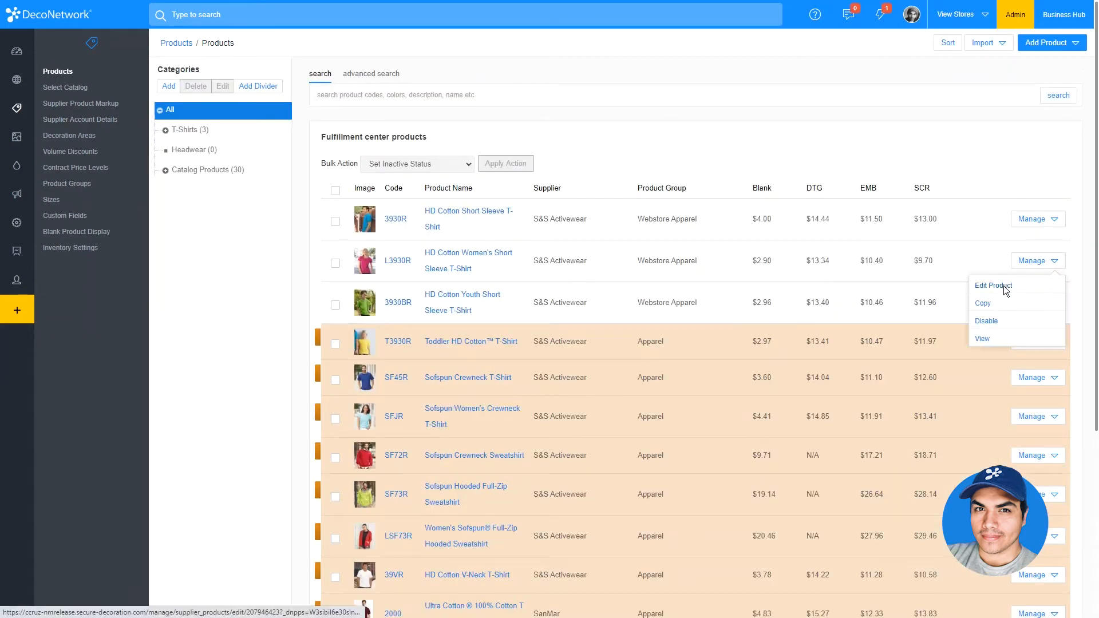
left_click(1005, 289)
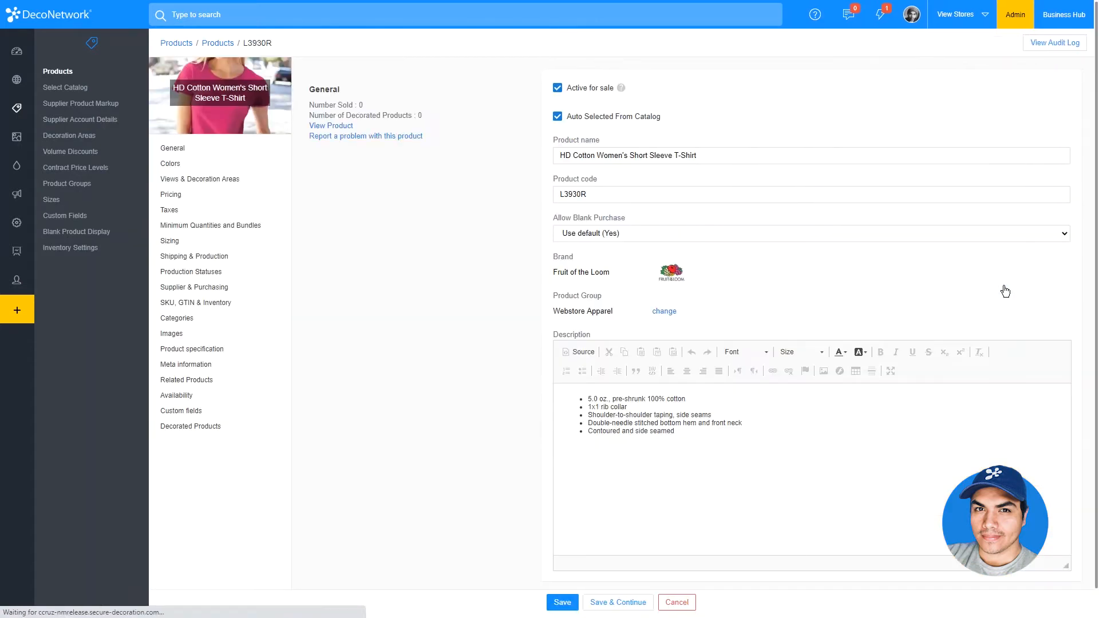
left_click(183, 195)
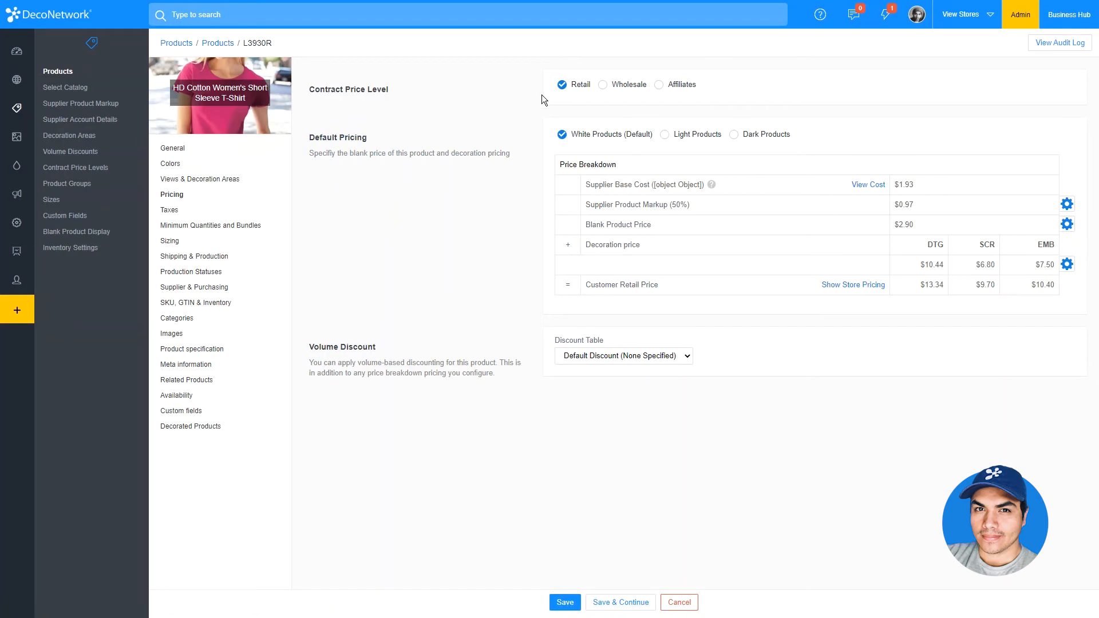
left_click(626, 86)
left_click(676, 89)
Step: Open the decoration pricing settings to examine the pricing methods available for each contract price level
left_click(19, 167)
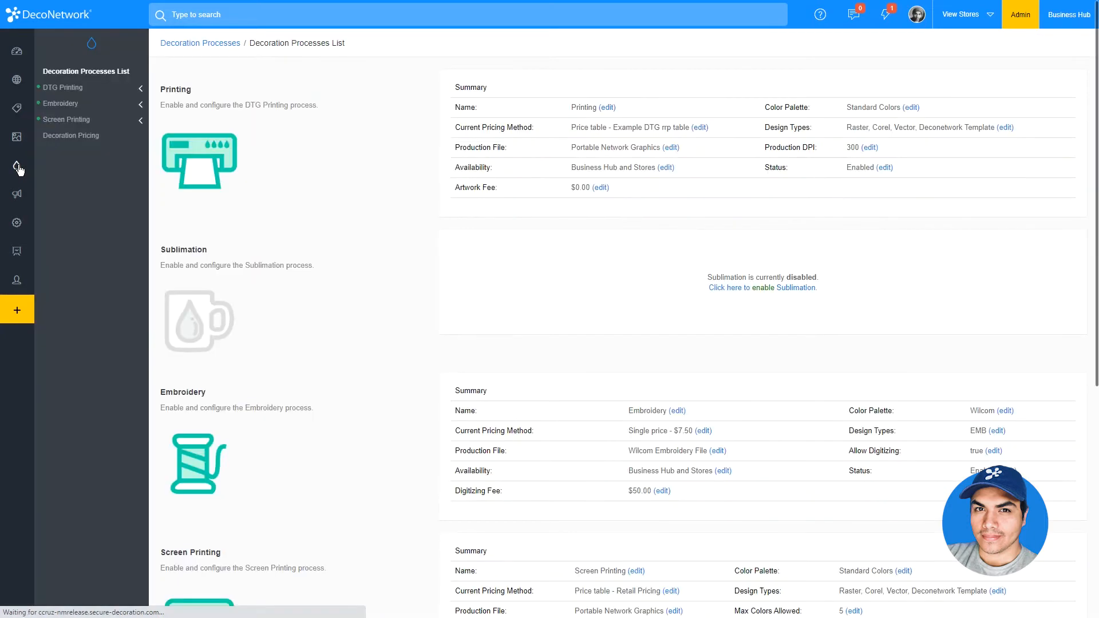
left_click(73, 137)
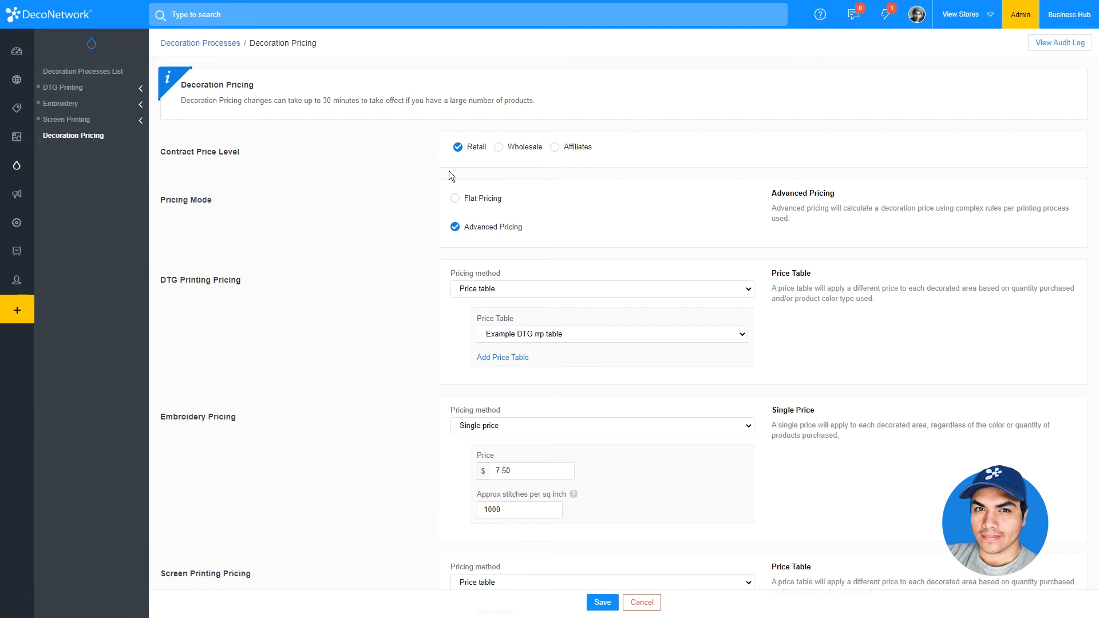
Step: Assign the Affiliates contract price level to the DecoNetwork Demo website in its administration settings and save
left_click(28, 83)
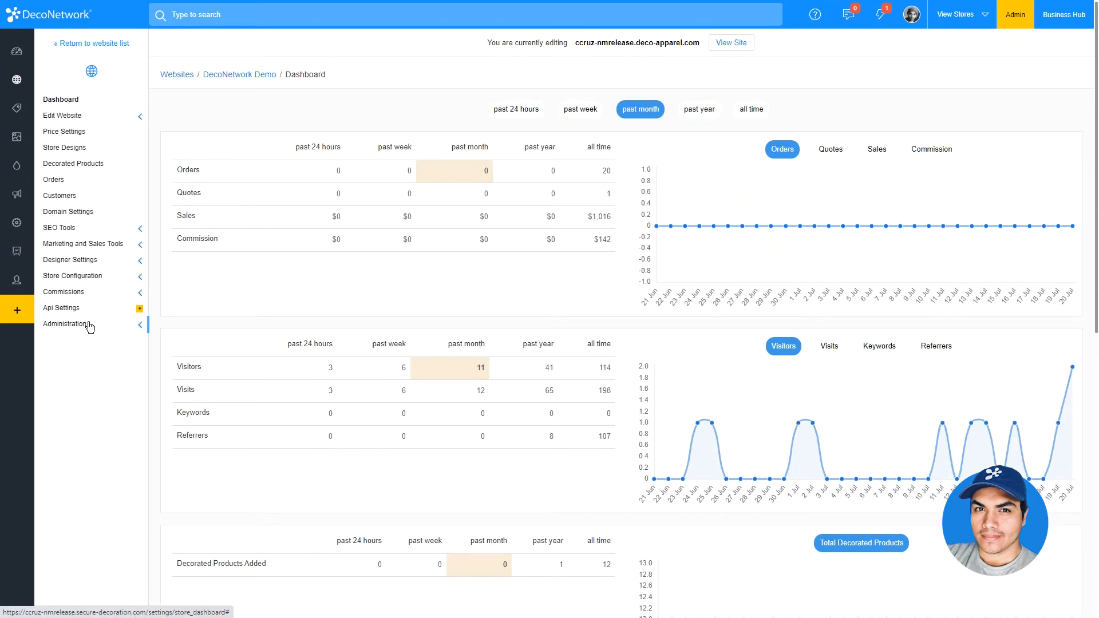
left_click(88, 324)
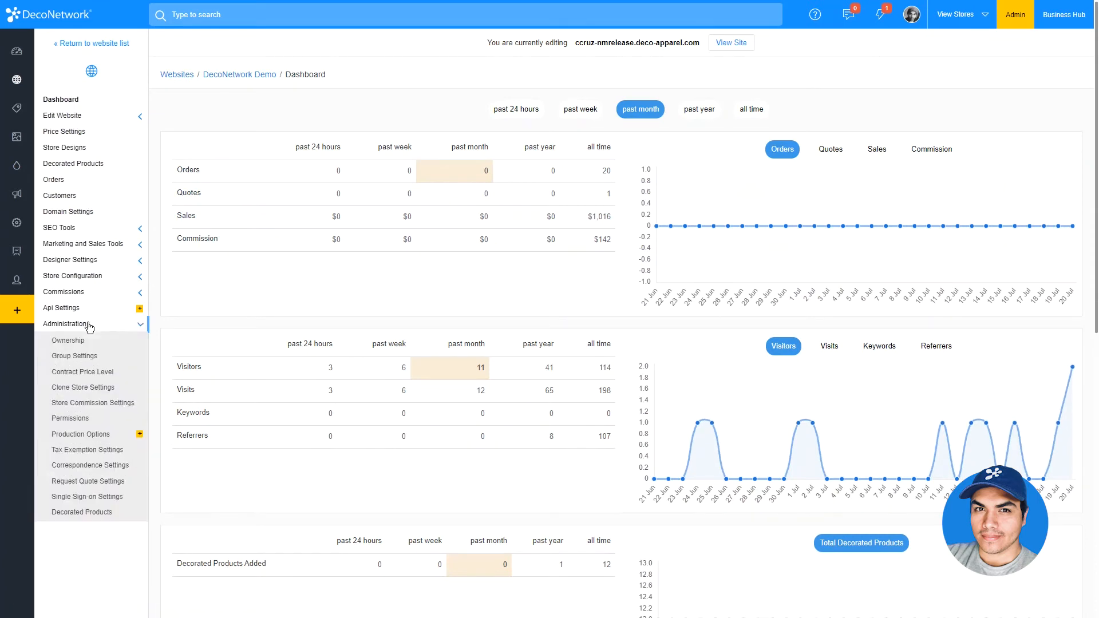
left_click(87, 376)
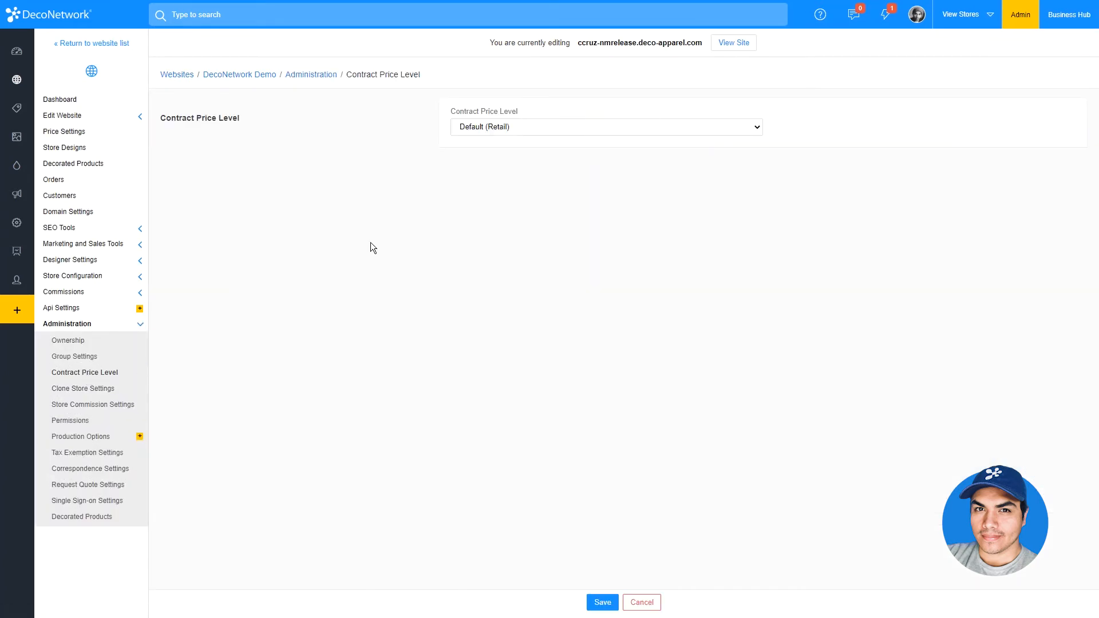
left_click(497, 129)
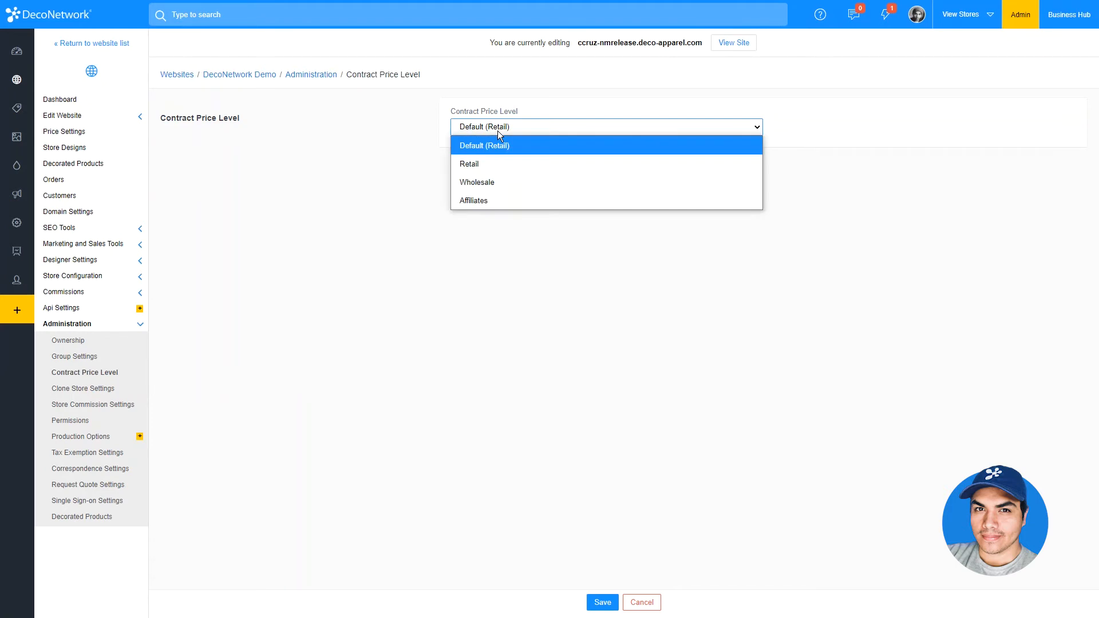
left_click(496, 203)
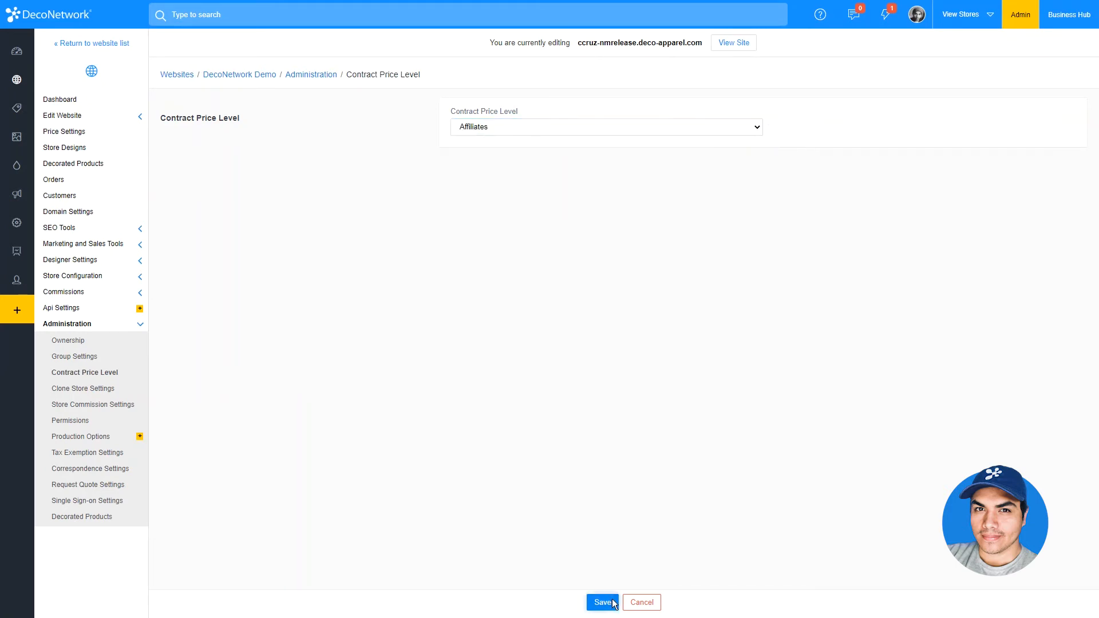
left_click(613, 603)
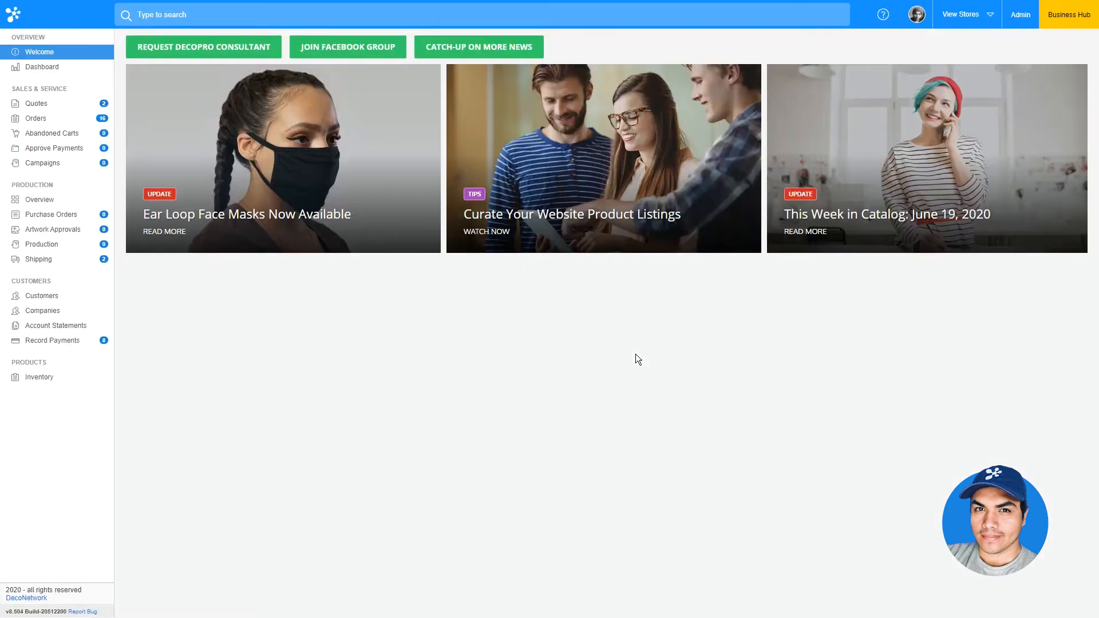
Step: In the Business Hub, set the contract price level to Wholesale in the account details of the last customer on the first page
left_click(52, 296)
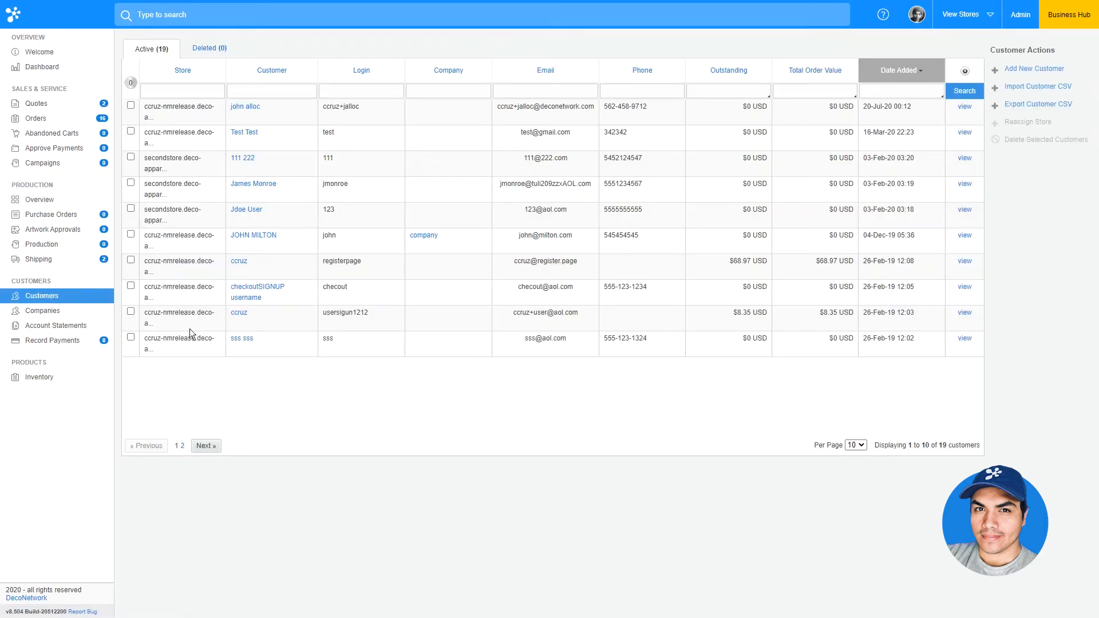
left_click(966, 341)
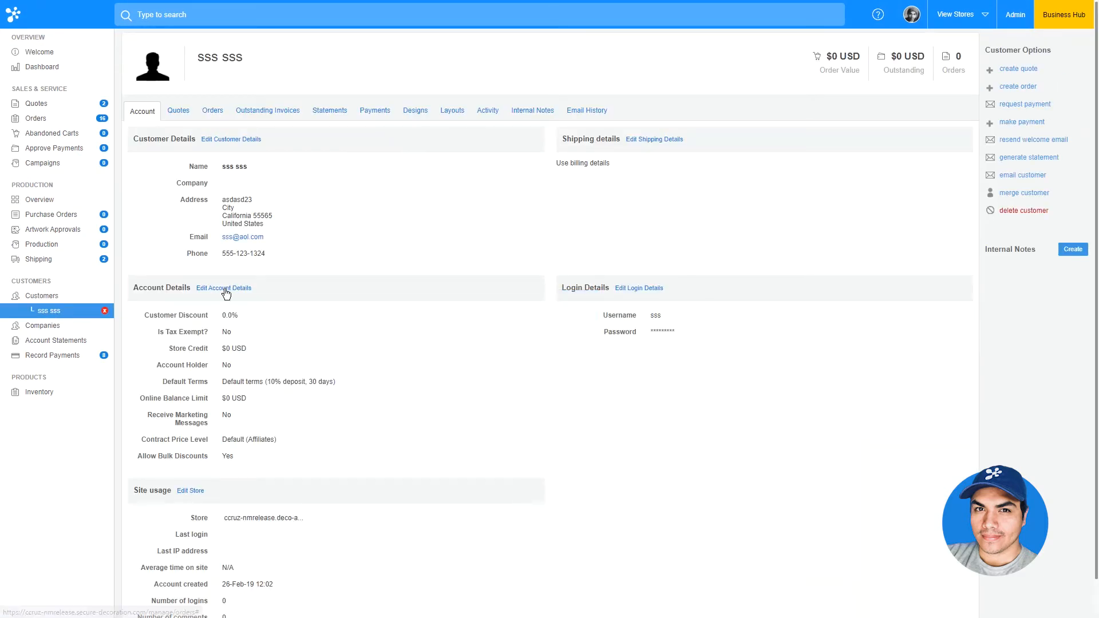
left_click(225, 289)
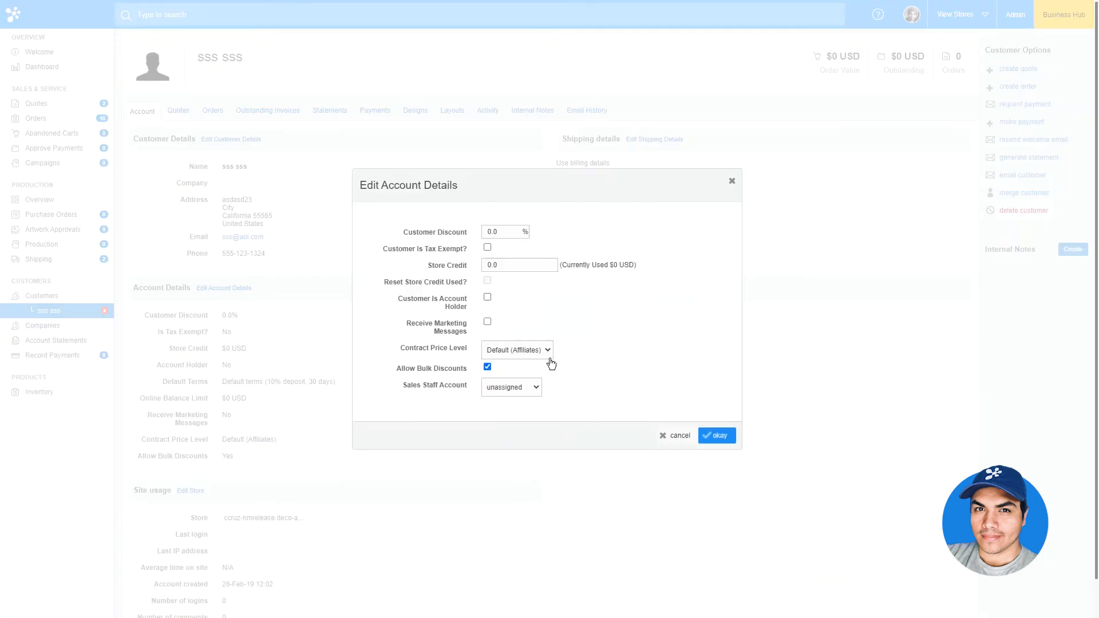
left_click(547, 356)
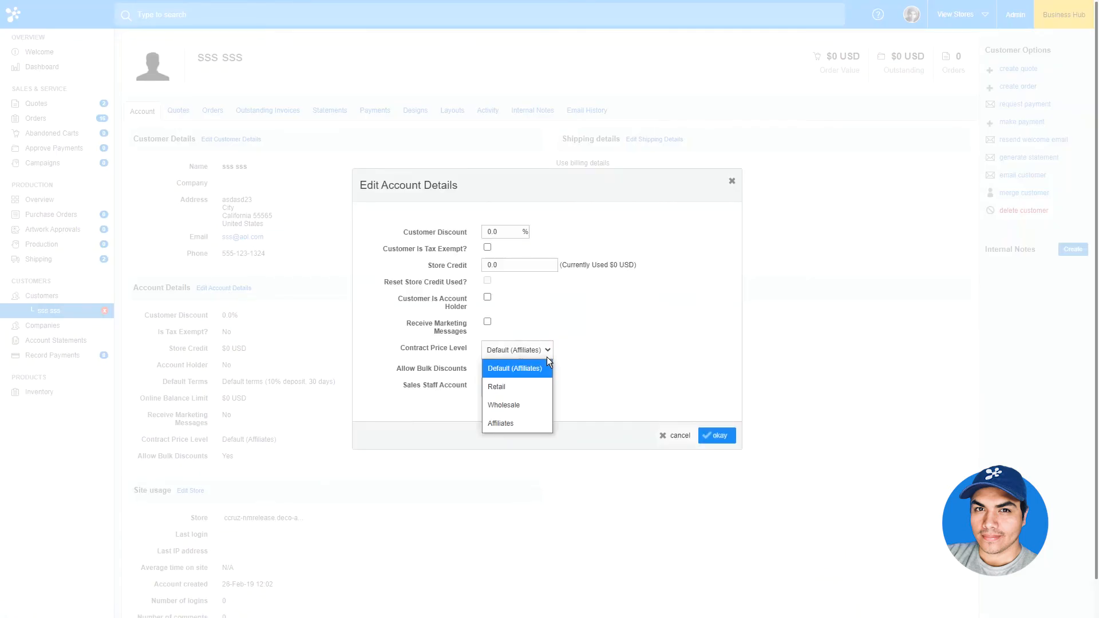
left_click(532, 411)
left_click(724, 436)
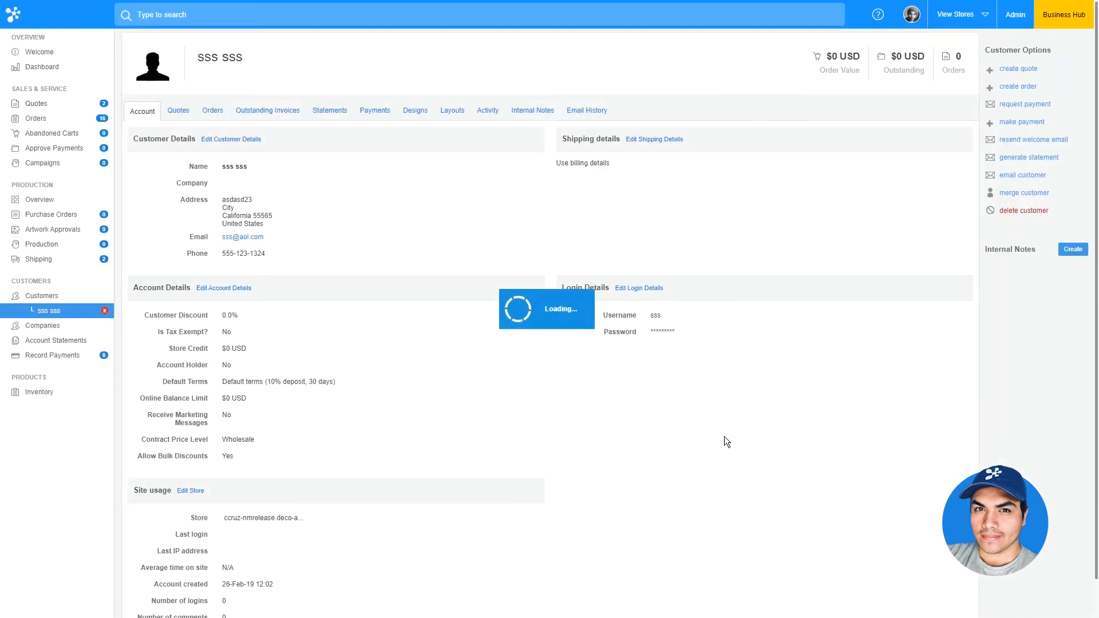
Step: Create a new order for the customer from the company DecoNetwork and add product 3930R - HD Cotton Short Sleeve T-Shirt as a line item
left_click(37, 118)
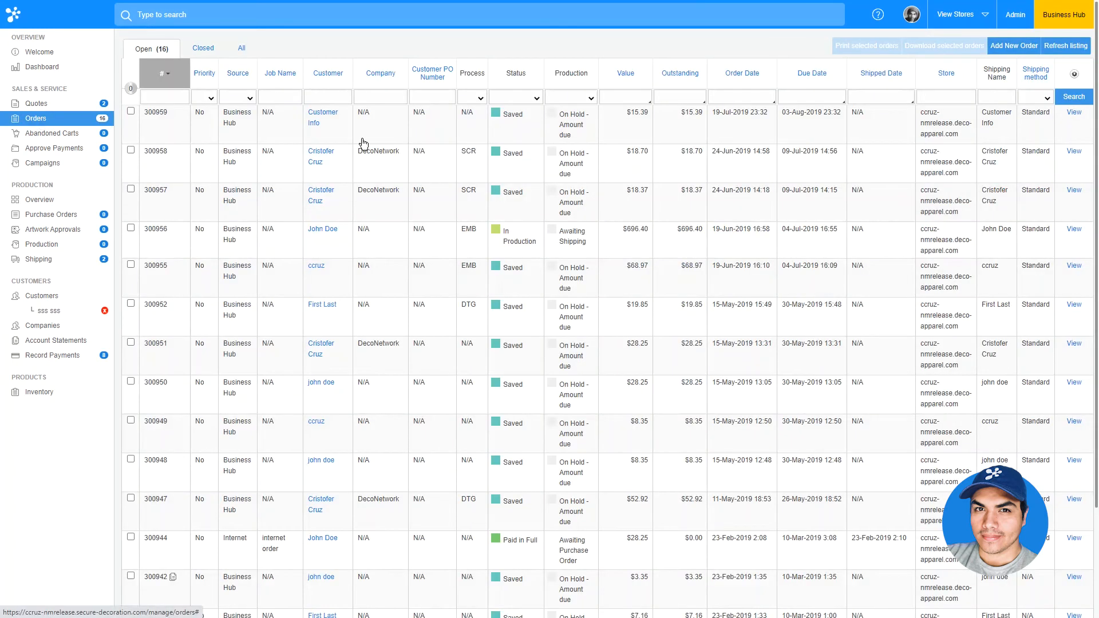
left_click(1021, 49)
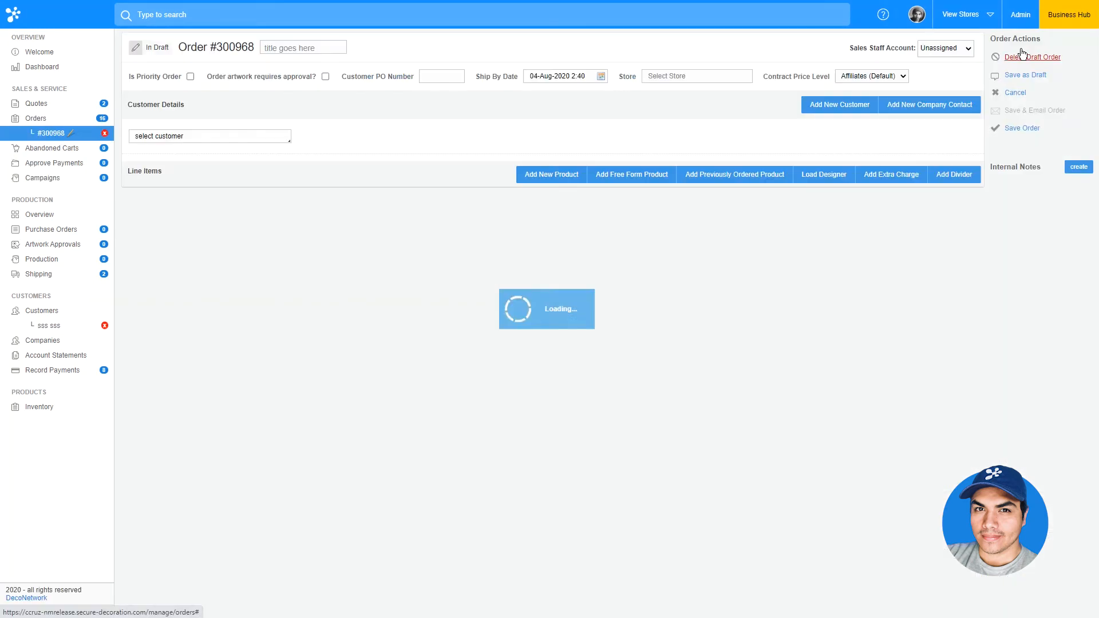
left_click(272, 135)
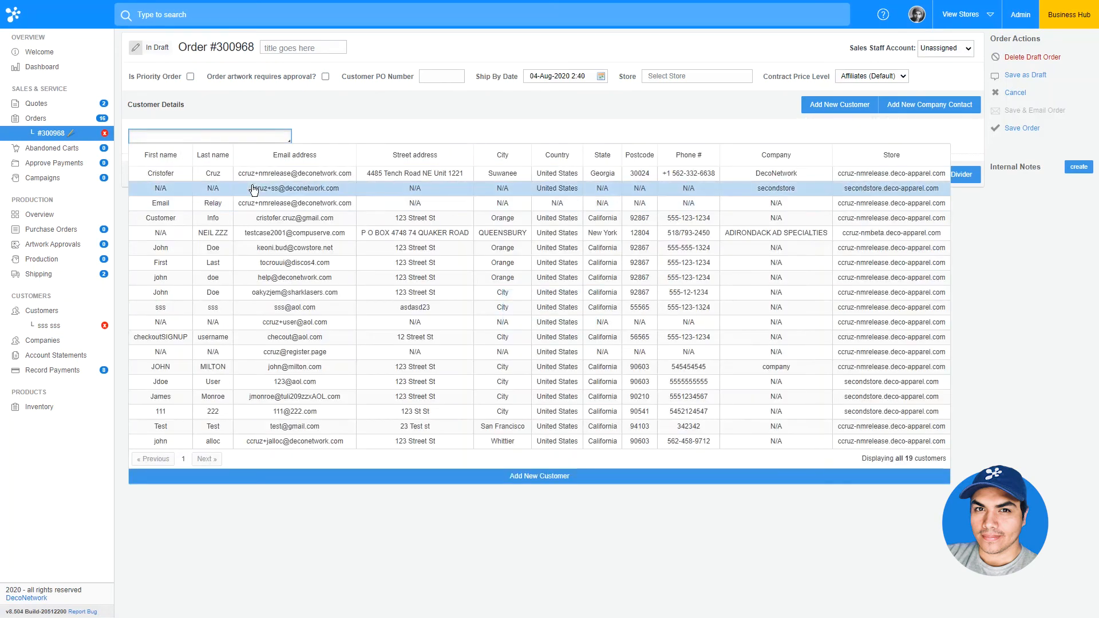
left_click(257, 174)
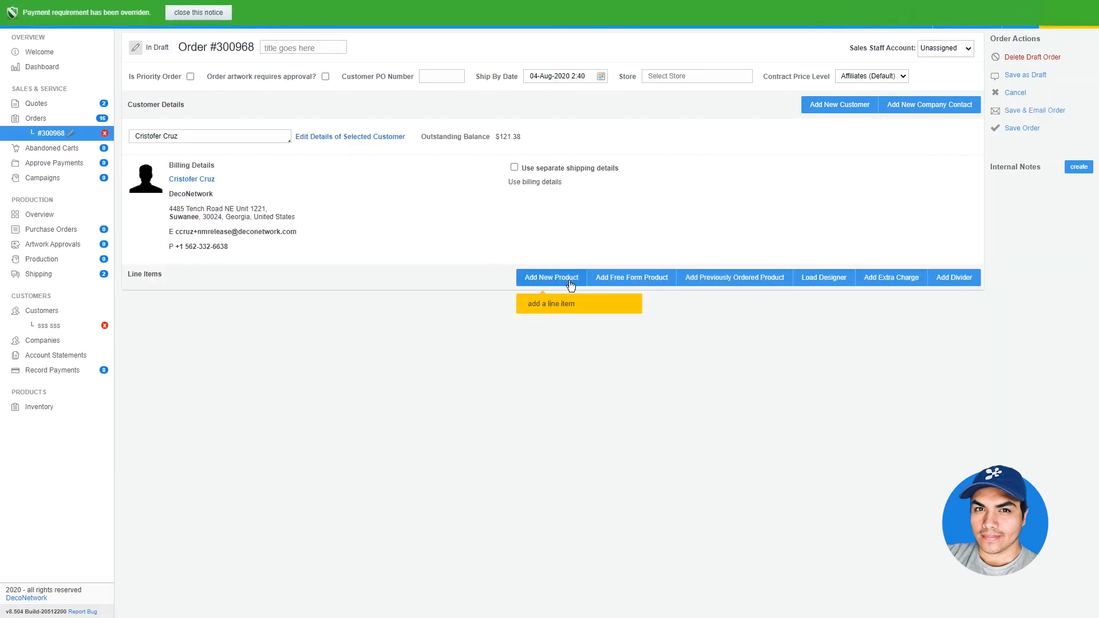
left_click(551, 277)
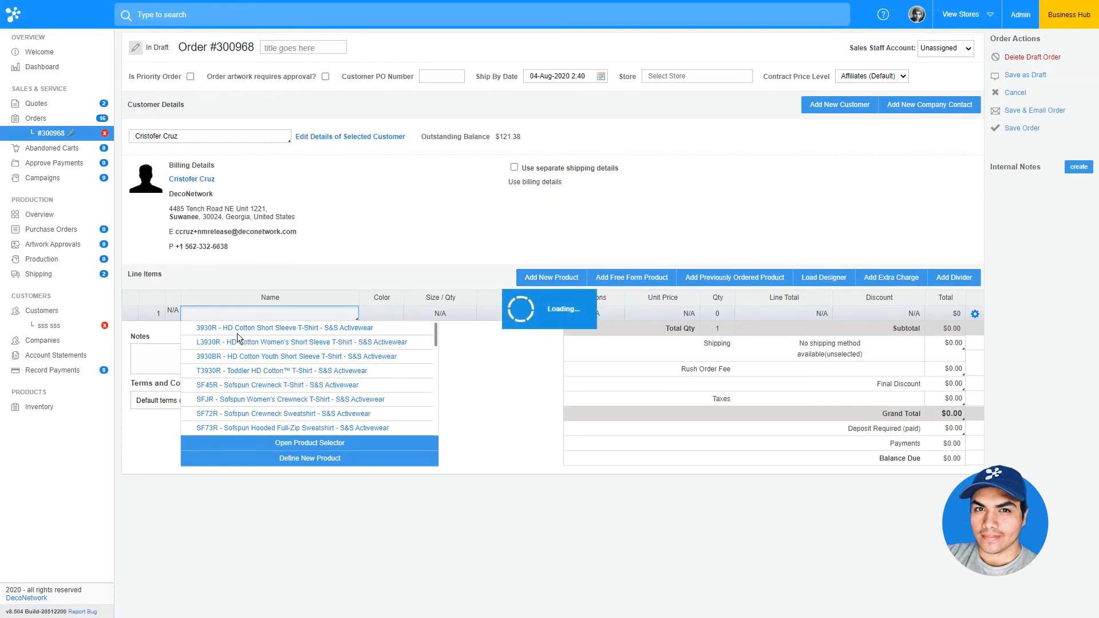
left_click(237, 332)
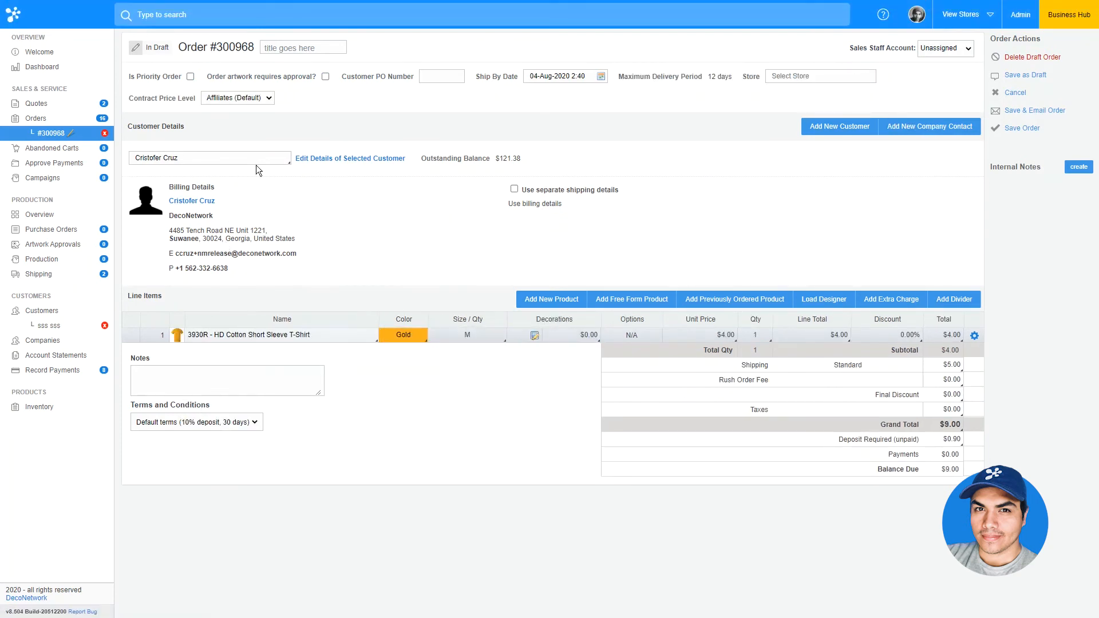